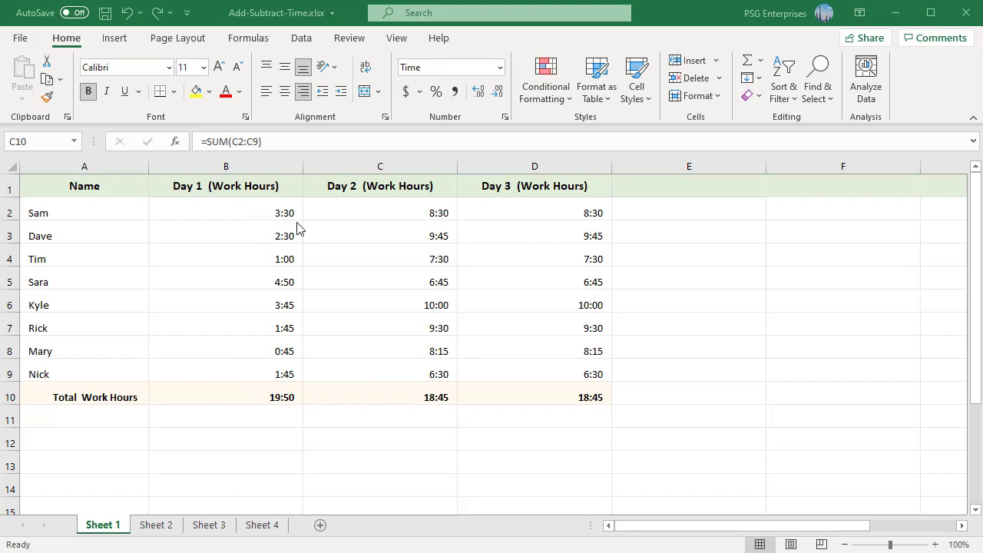
Step: Check the Day 1 SUM formula in B10 unchanged, then select the Day 2 total in C10
click(273, 392)
double_click(291, 397)
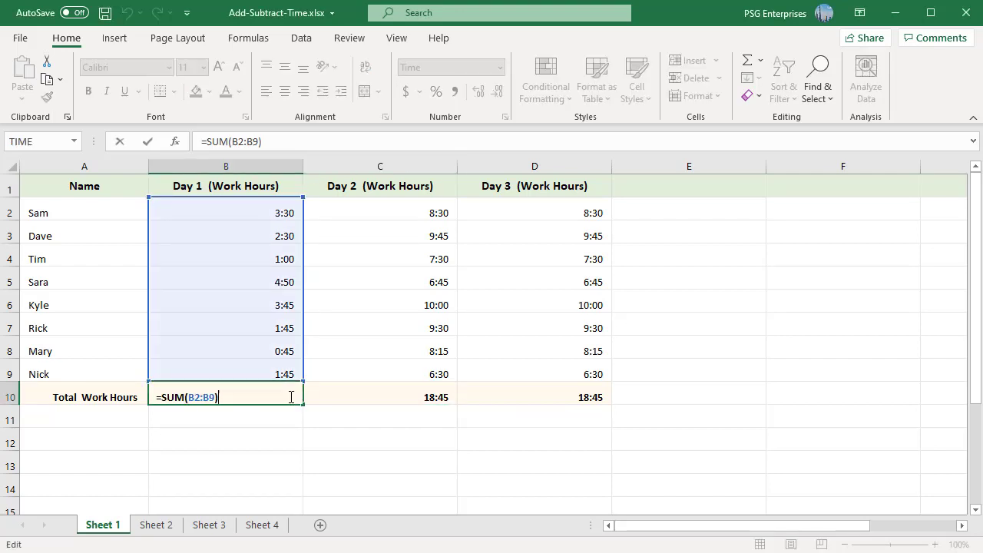
key(Escape)
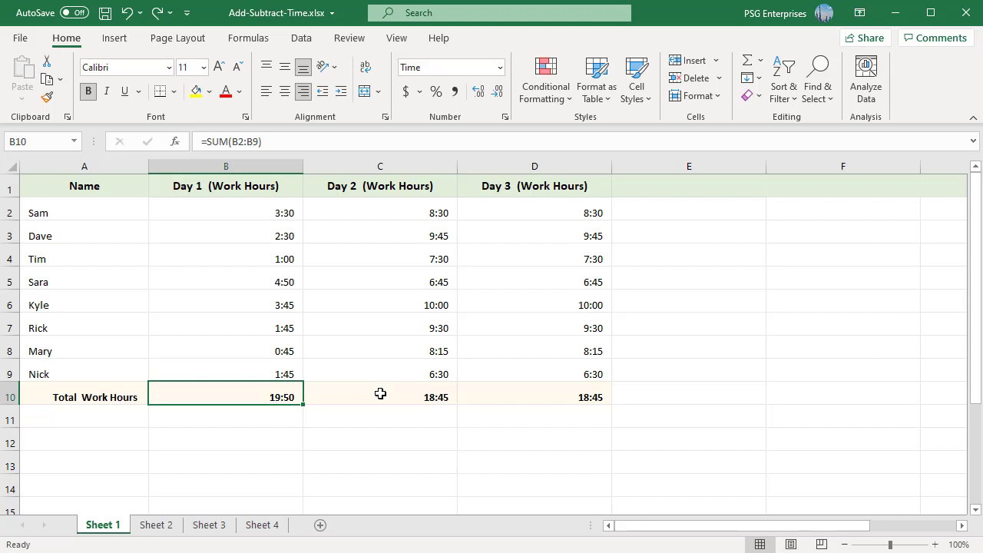
click(380, 393)
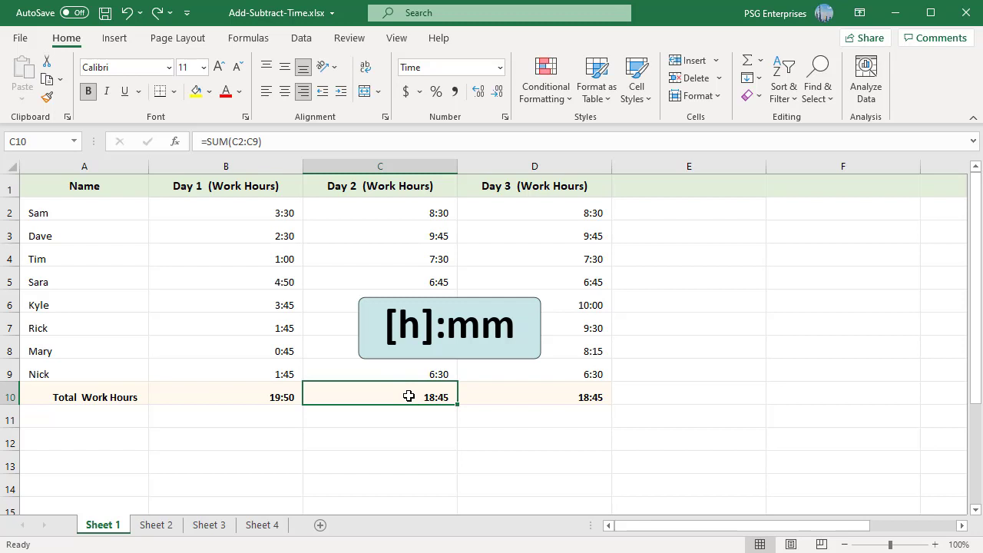
Step: Replace C10's h:mm;@ format with custom [h]:mm so the Day 2 total reads 66:45
click(505, 117)
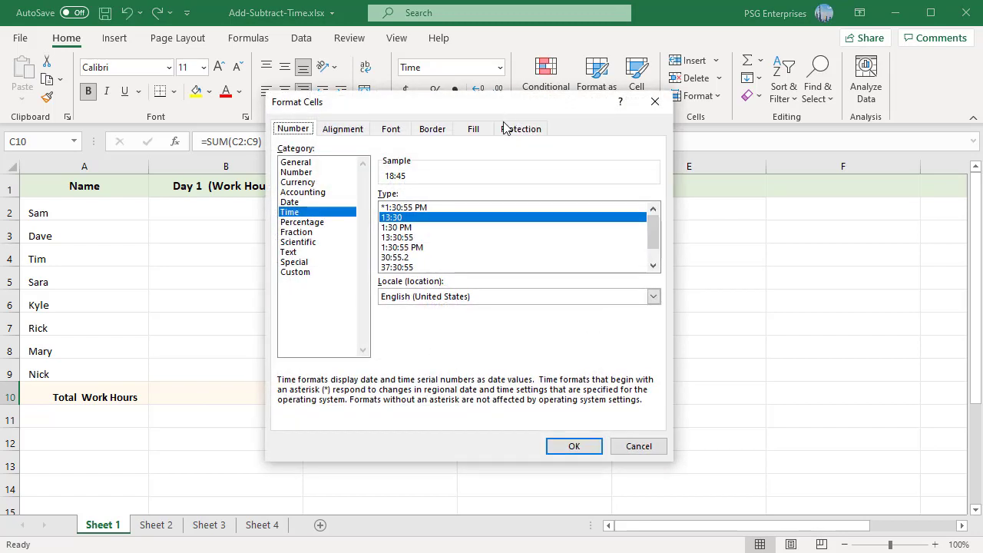
click(310, 272)
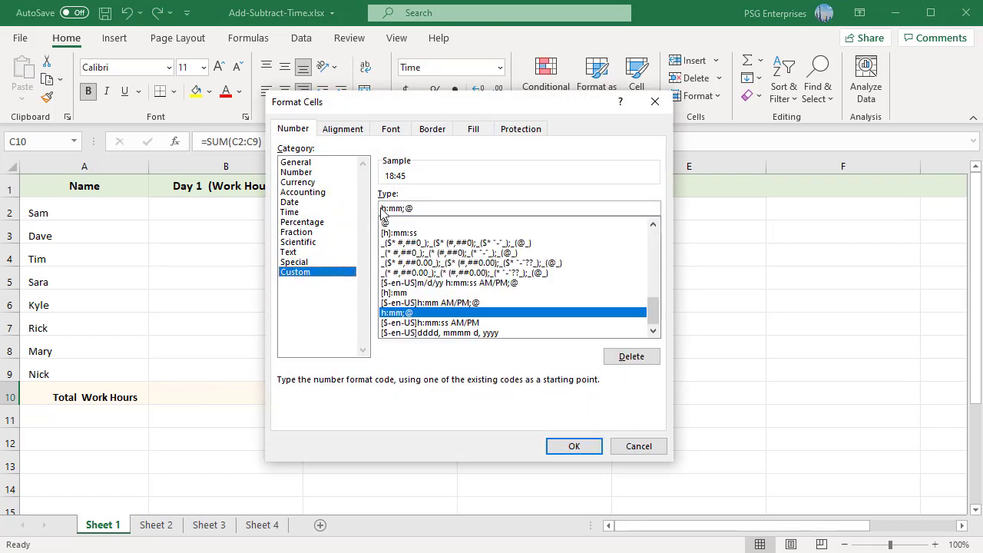
drag(413, 208, 380, 209)
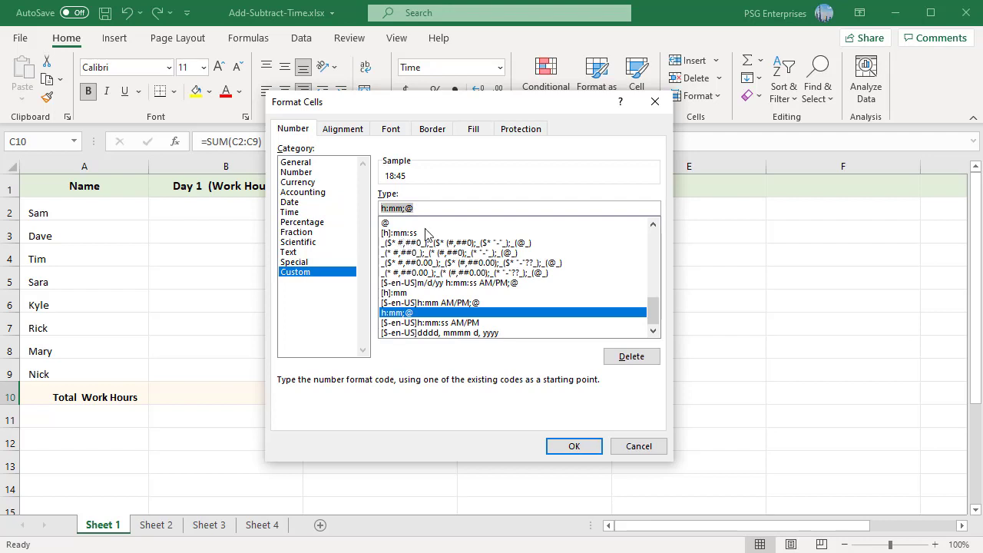
text([h)
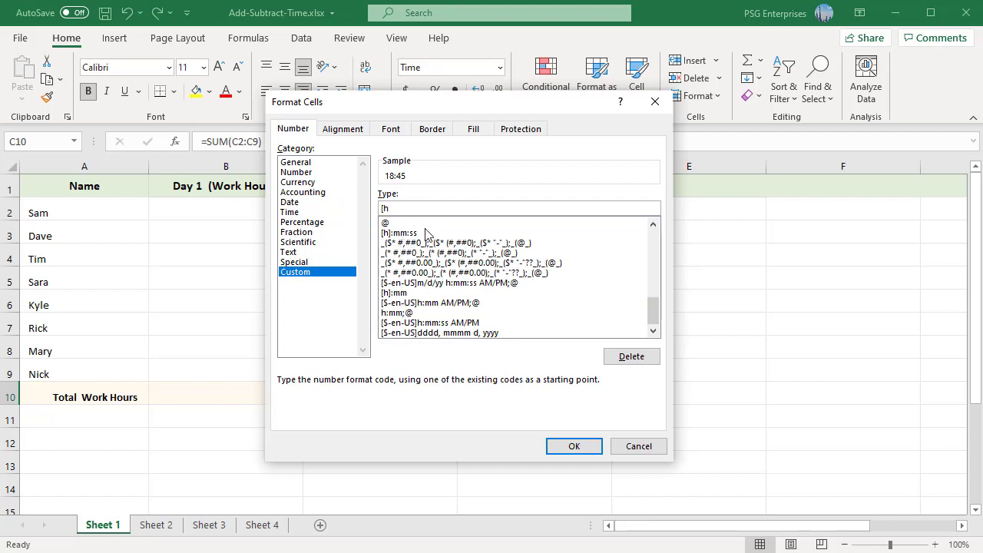
text(]:mm)
click(572, 445)
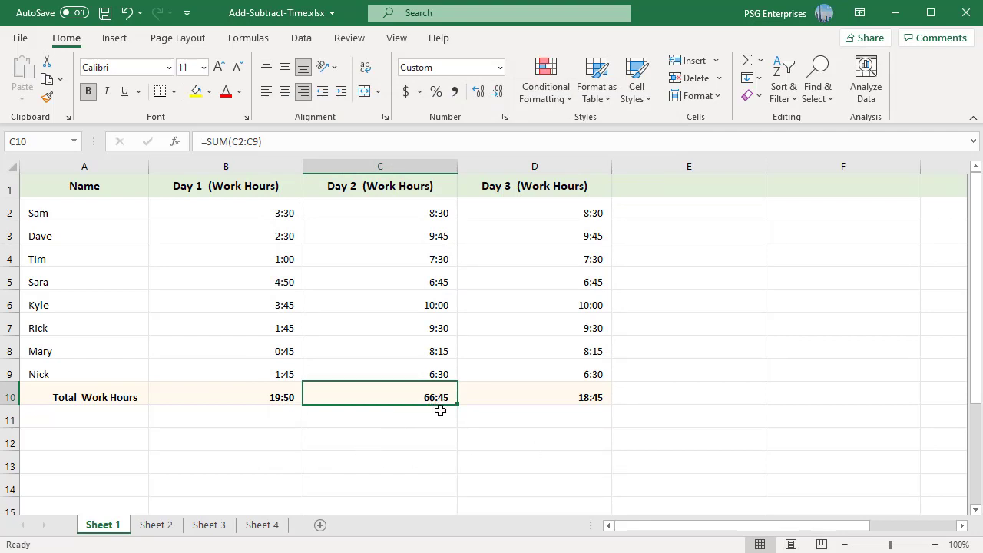
Step: Format the Day 3 total in D10 as Number
click(551, 394)
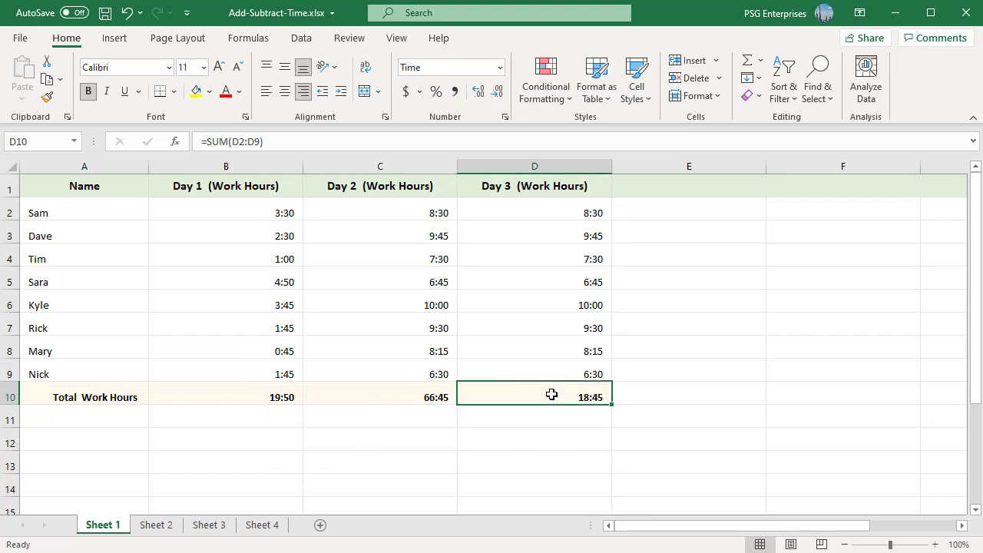
click(505, 117)
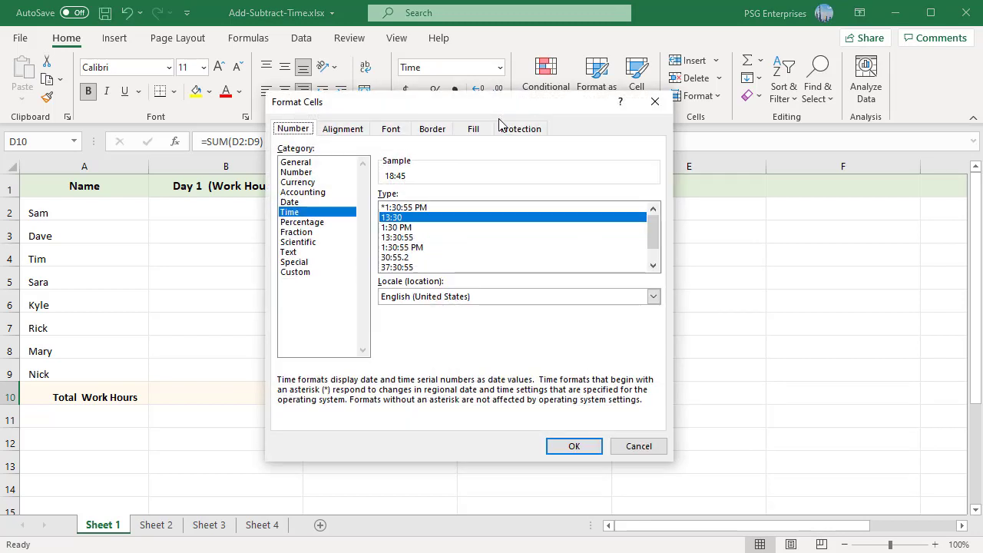
click(296, 172)
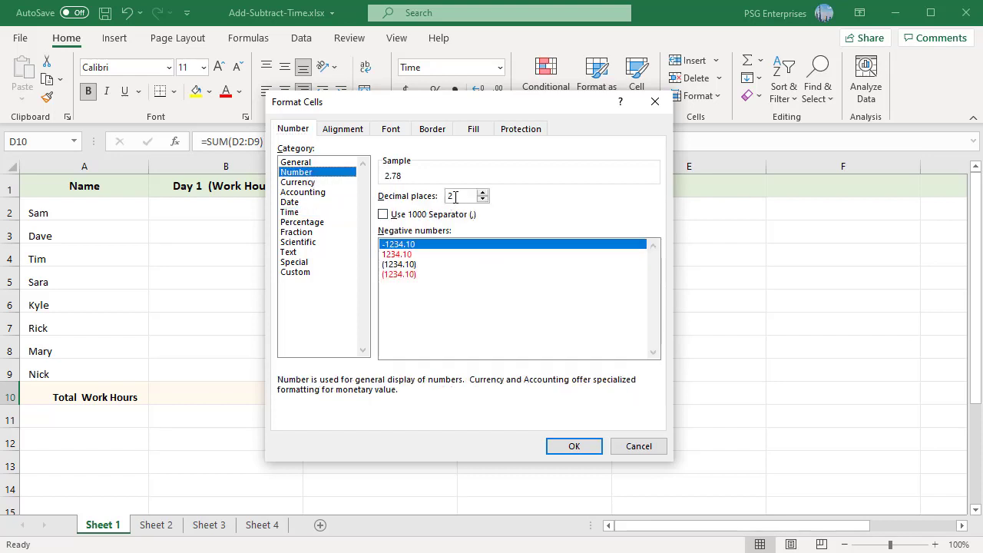
click(573, 446)
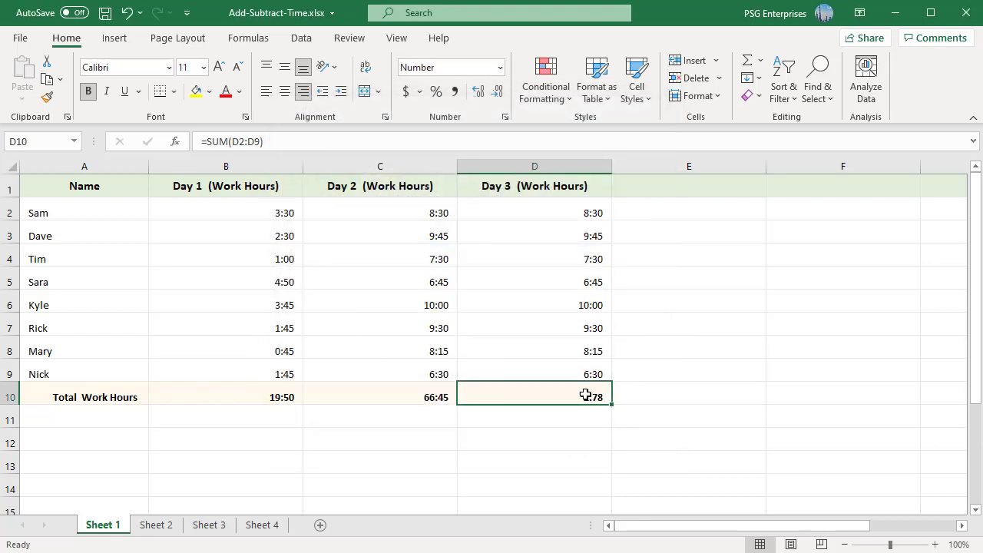
Step: Change D10 to =SUM(D2:D9) * 24 so it shows 66.75 decimal hours
double_click(587, 394)
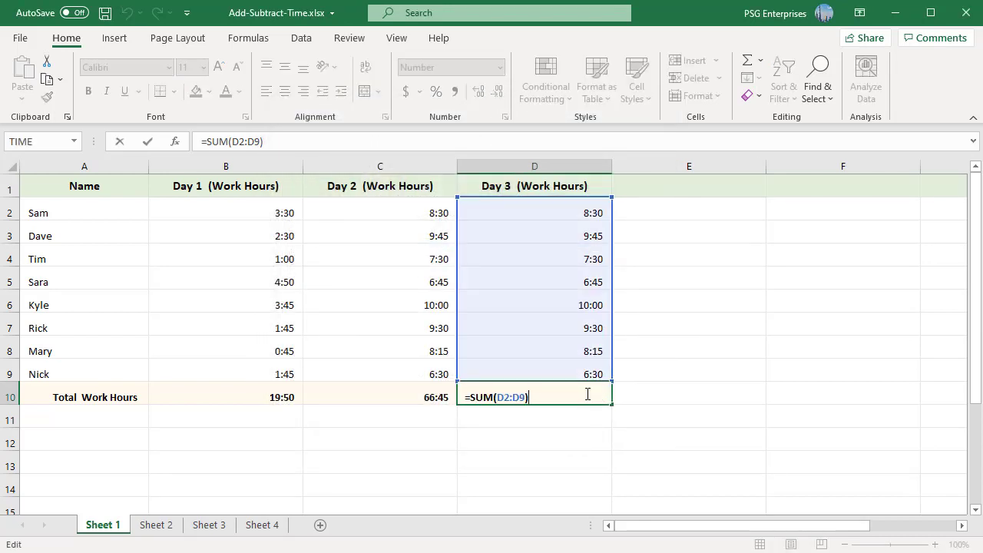
text(* 24)
key(Return)
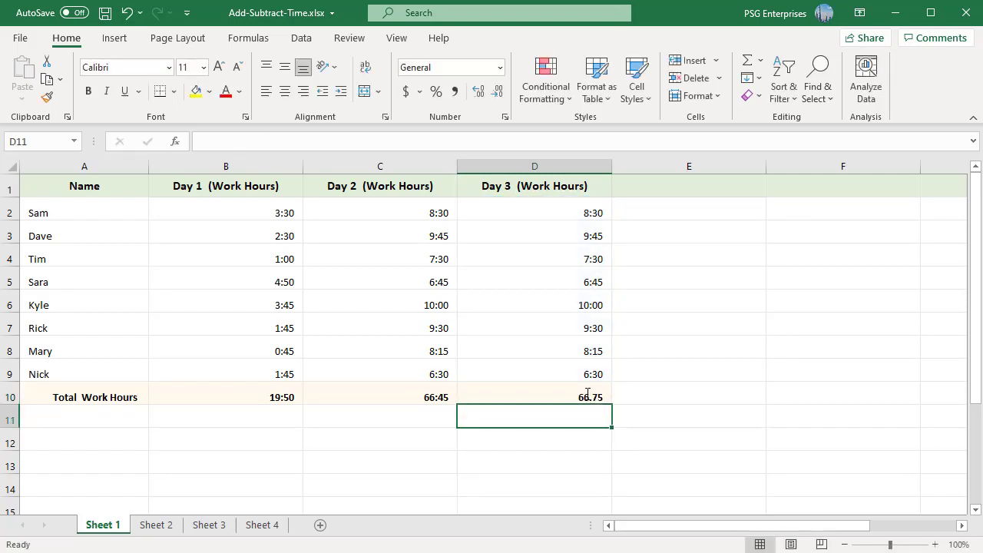
Step: On Sheet 2, review the TIME-based add 8 hours, add 30 and subtract 30 minutes formulas in B2–D2
click(150, 530)
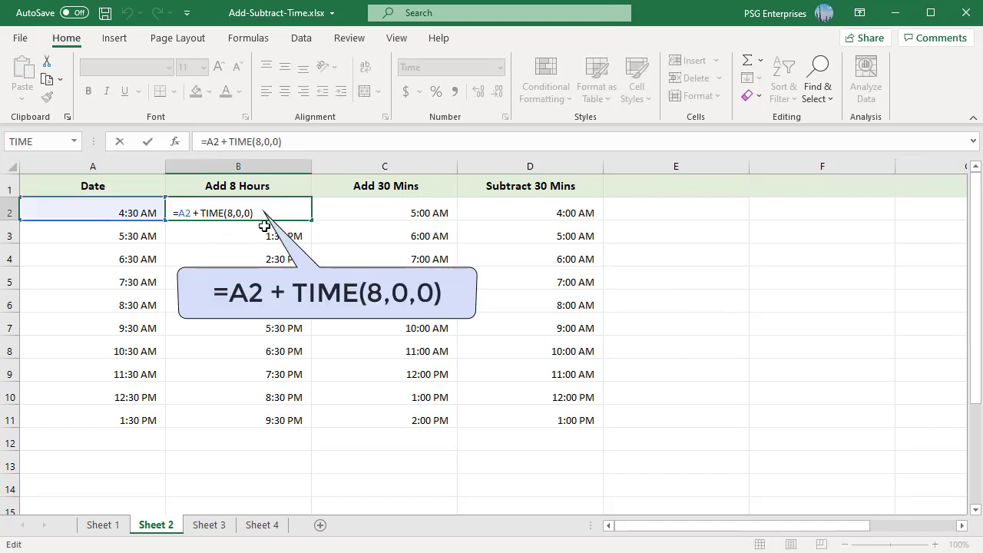
key(ctrl+Return)
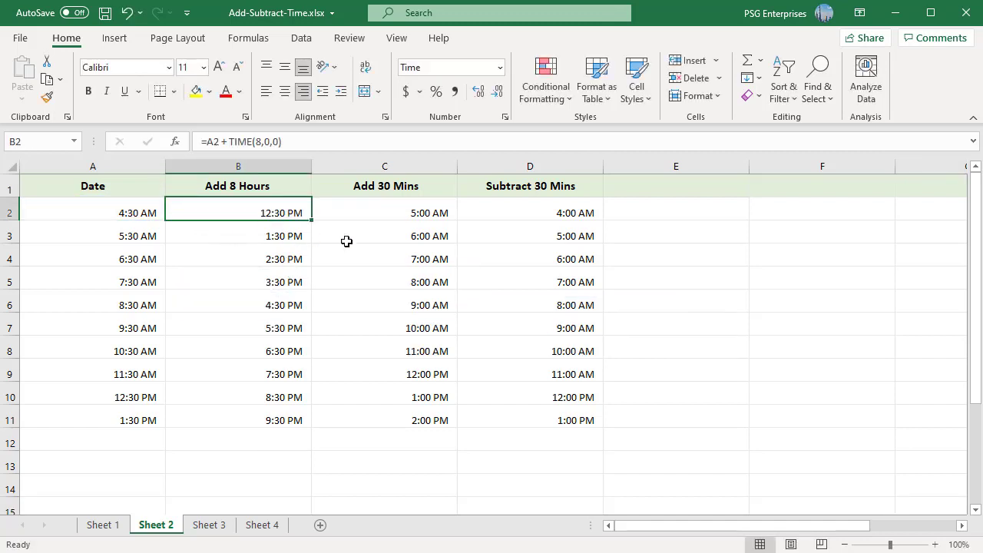
click(442, 210)
double_click(443, 209)
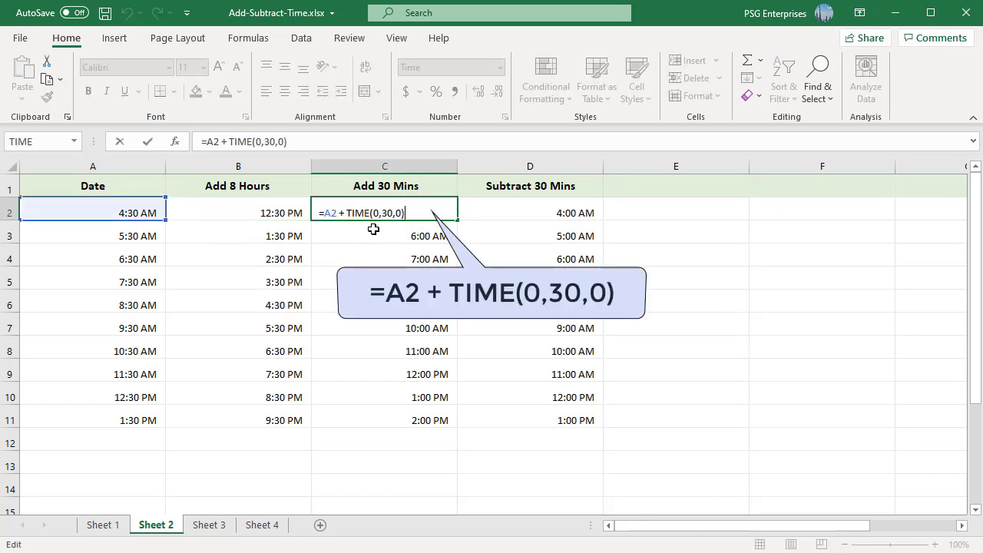
key(ctrl+Return)
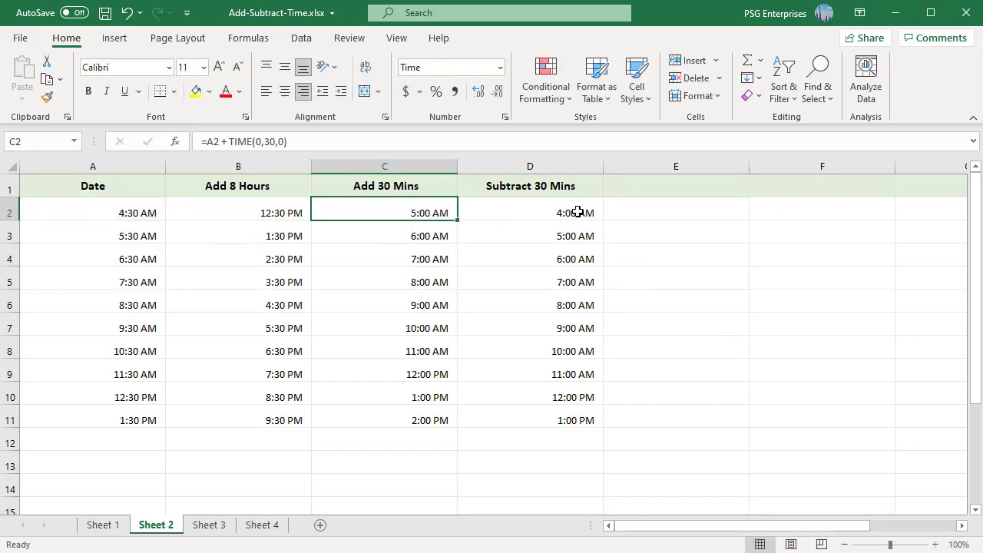
click(578, 212)
double_click(588, 212)
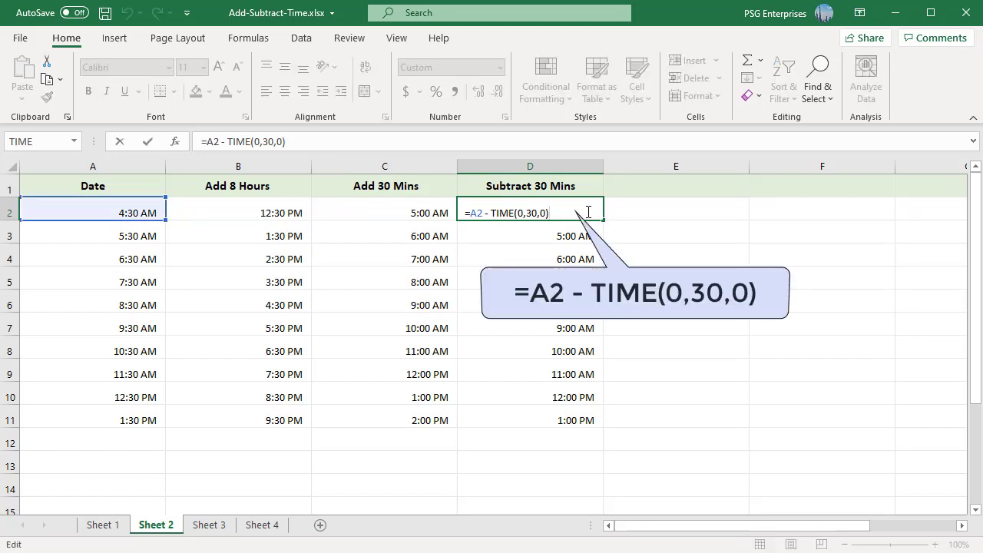
key(ctrl+Return)
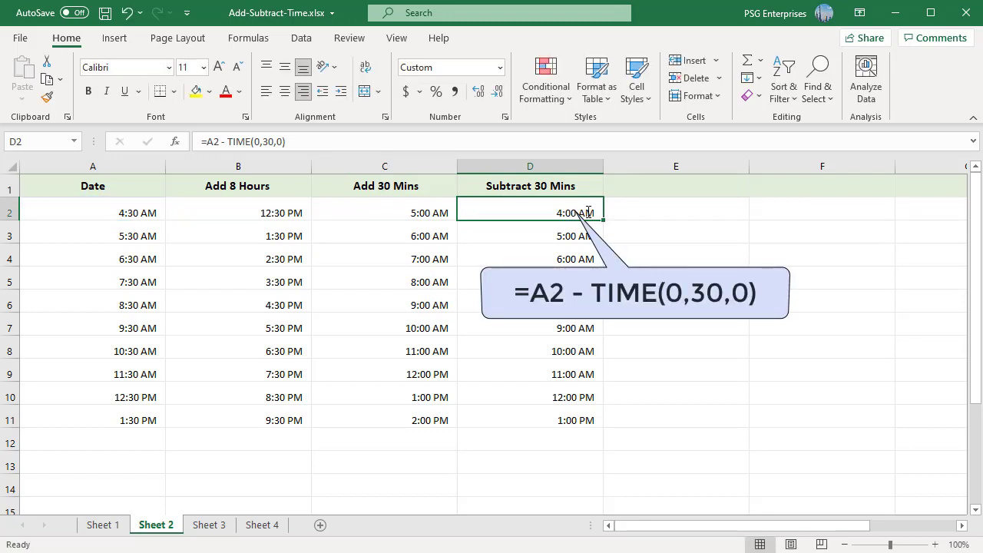
Step: Open Sheet 3 with the Date + Hours / Minutes / Seconds examples
click(202, 527)
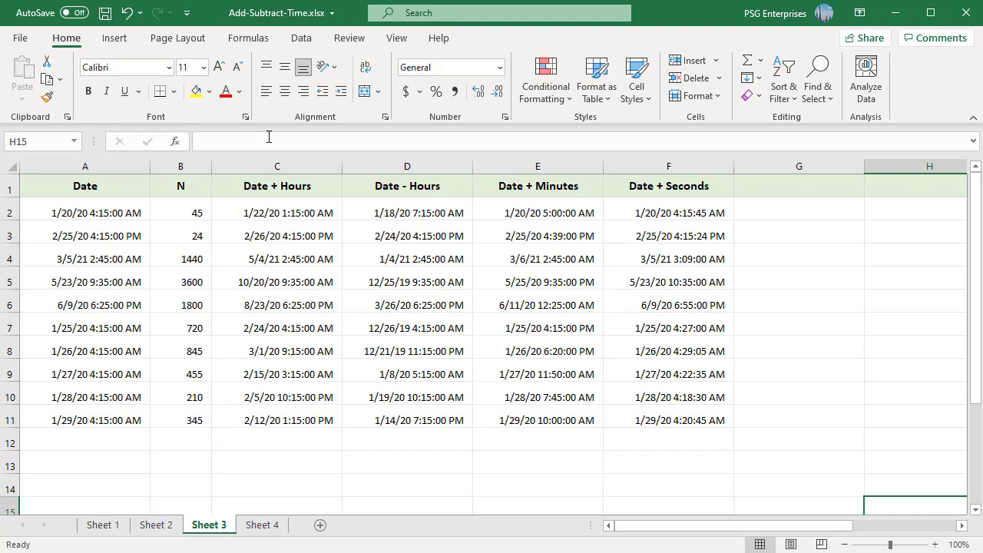
Step: Review the N/24, N/1440 and N/86400 formulas in C2, E2, F2 and D2 on Sheet 3
double_click(338, 213)
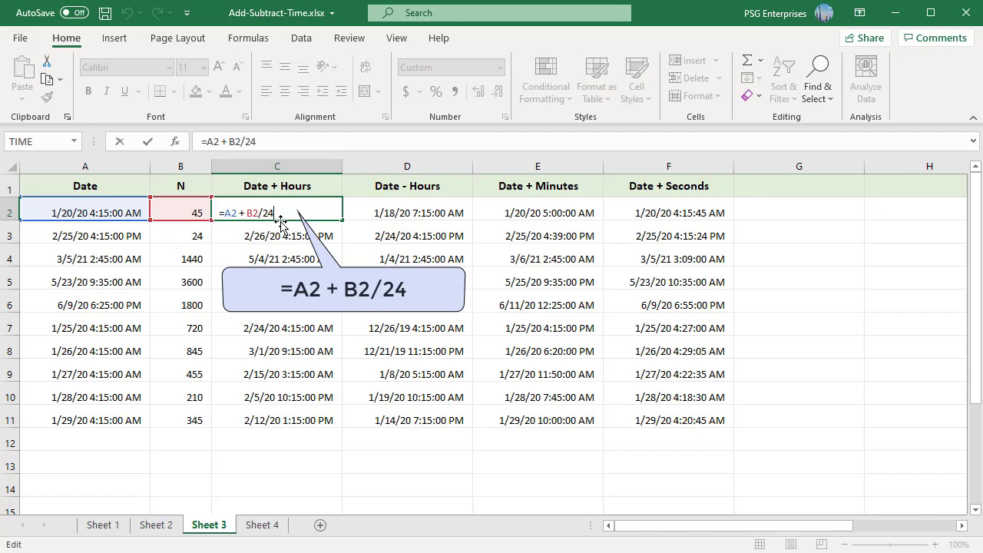
key(Escape)
double_click(590, 213)
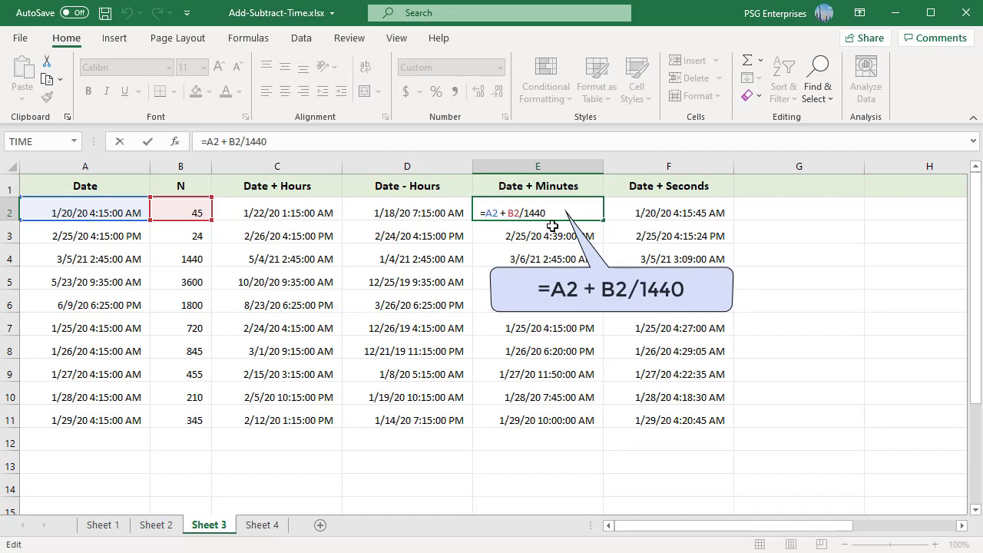
click(709, 211)
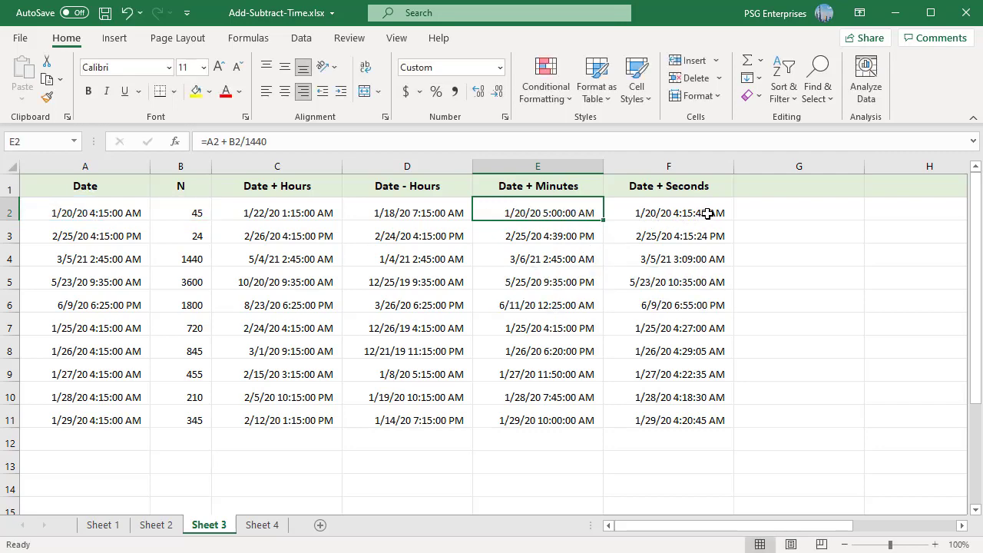
double_click(713, 211)
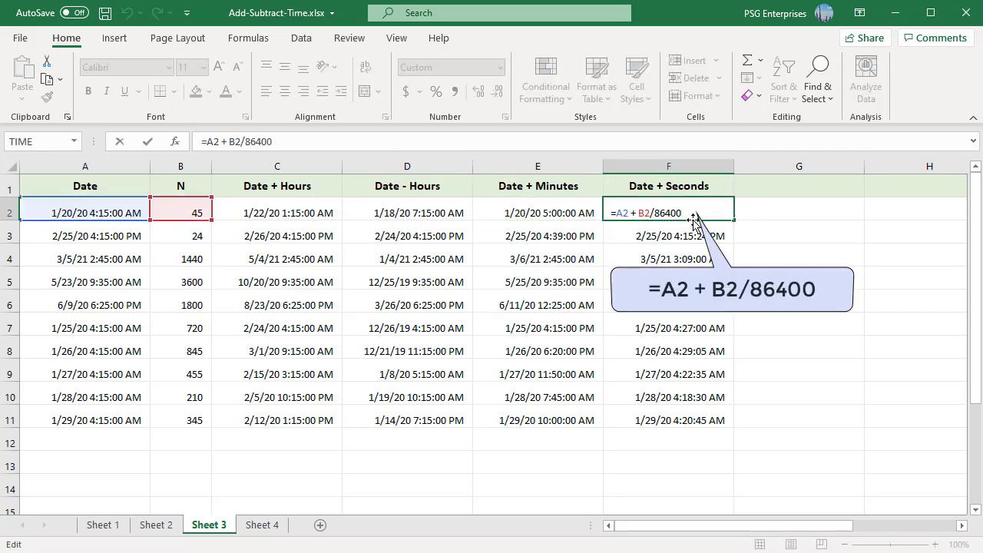
key(ctrl+Return)
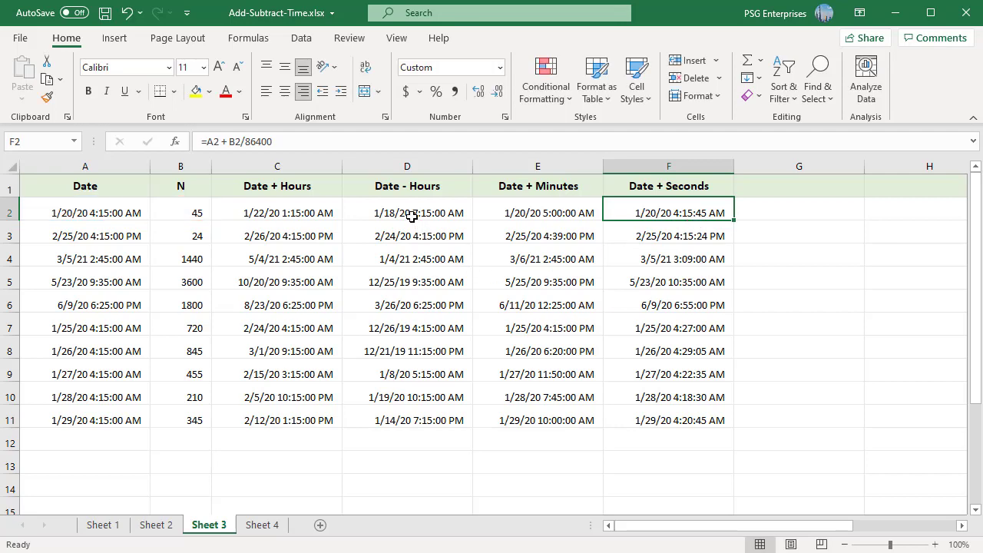
click(463, 213)
key(F2)
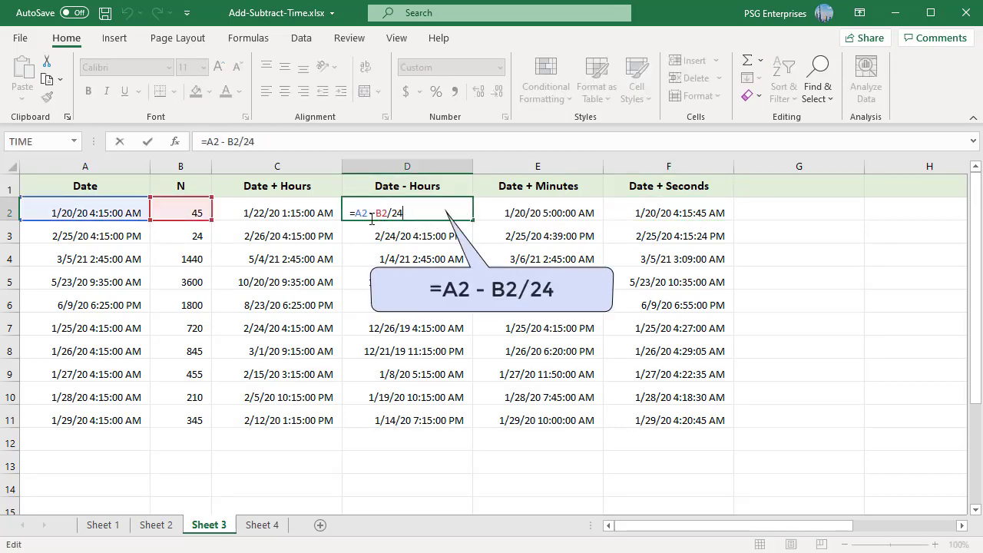
key(ctrl+Return)
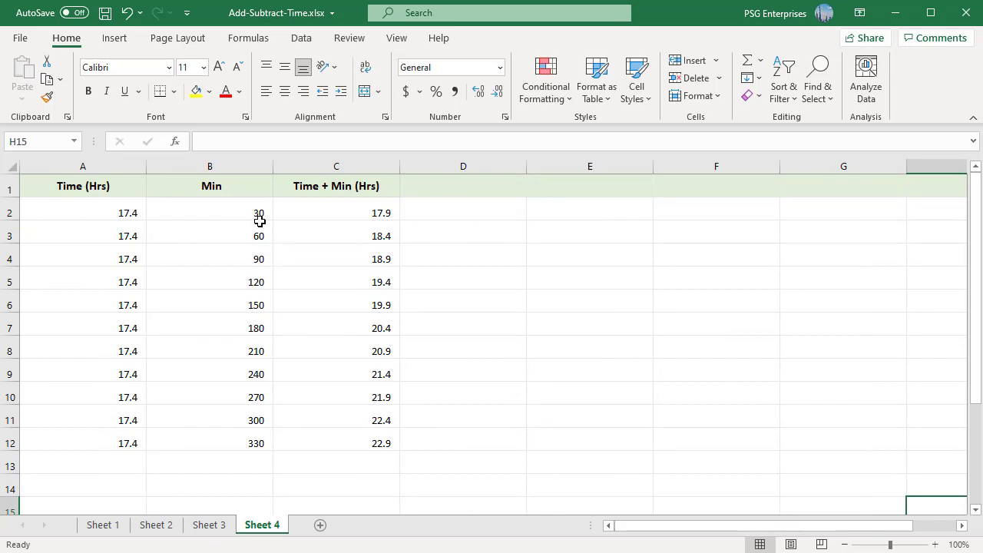
click(379, 212)
double_click(386, 215)
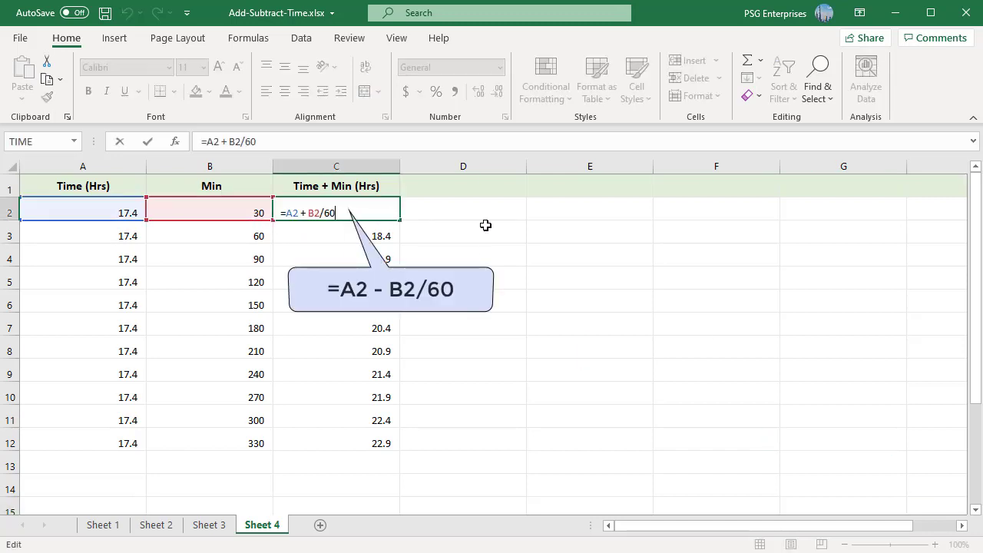
key(Escape)
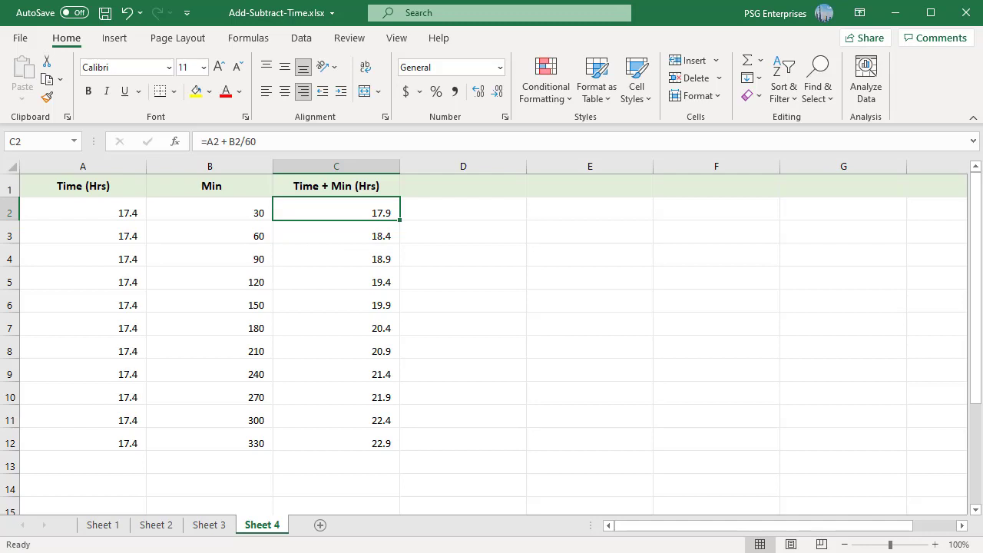
click(557, 485)
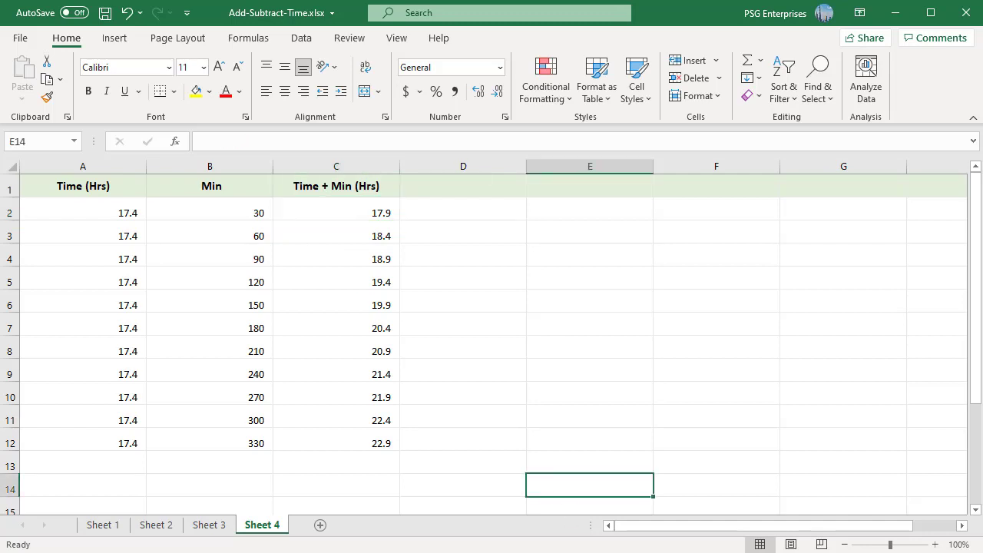